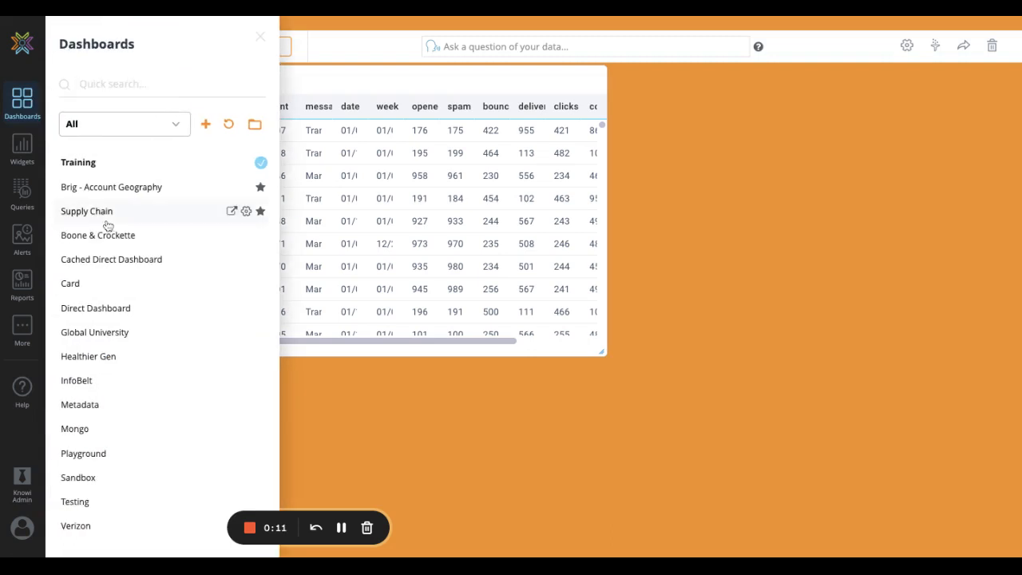
# Open the Supply Chain dashboard and look through its widgets
pyautogui.click(99, 217)
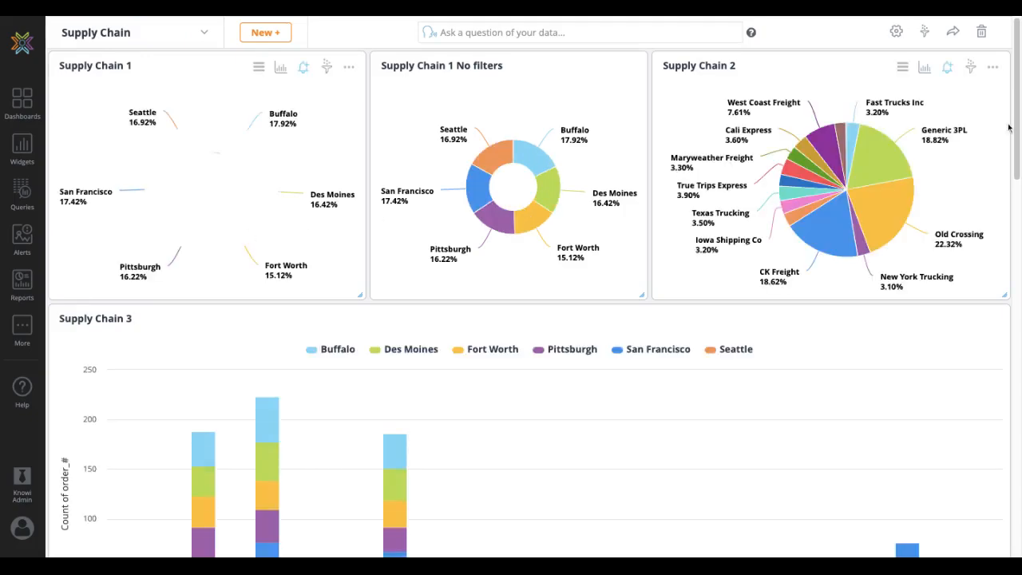
pyautogui.scroll(-5, 1019, 126)
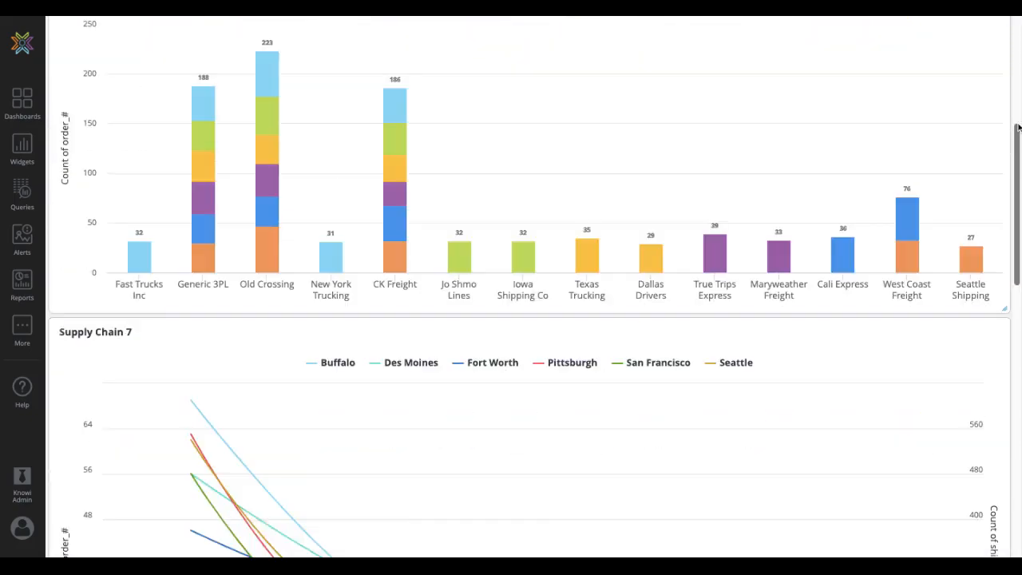
pyautogui.scroll(-7, 1019, 126)
pyautogui.scroll(10, 1019, 127)
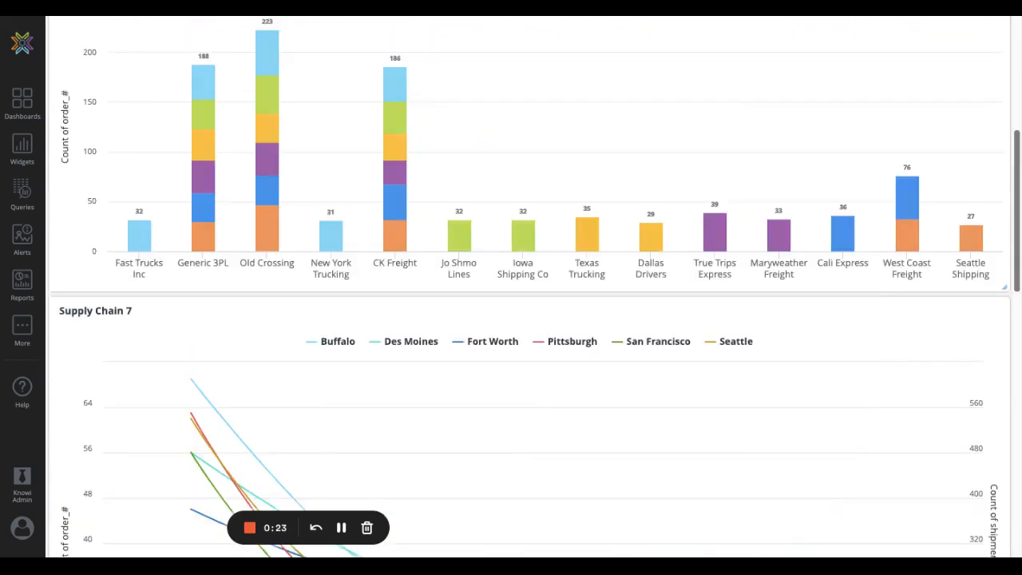
pyautogui.scroll(2, 1019, 127)
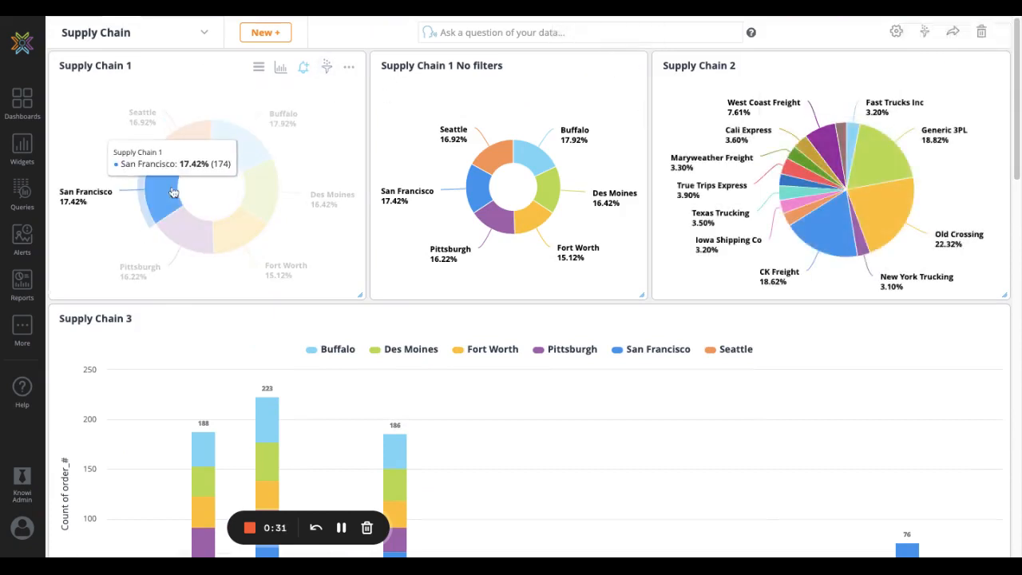
# Add a new dashboard filter on the assembly_location field and review its available condition types
pyautogui.click(925, 32)
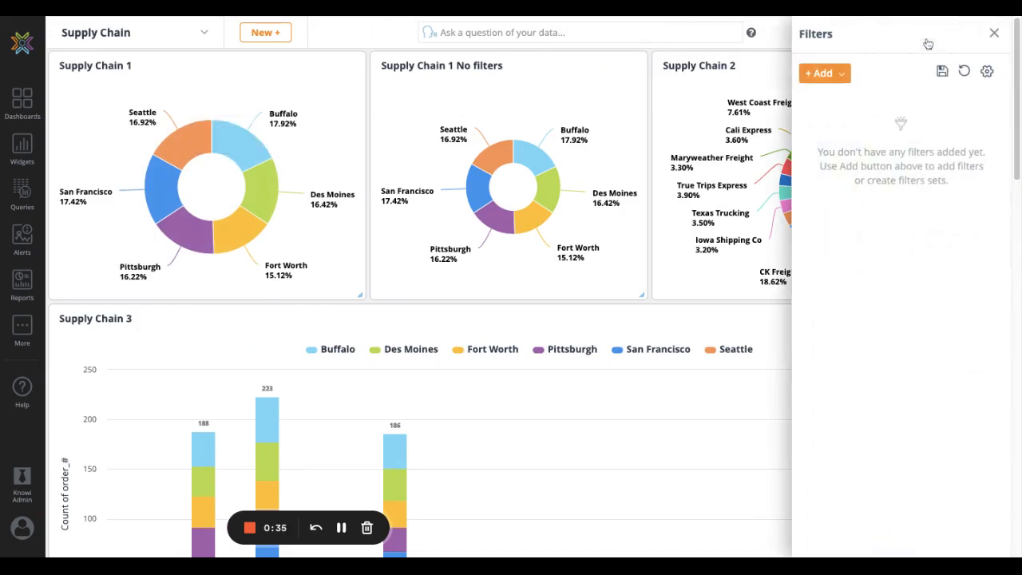
pyautogui.click(811, 80)
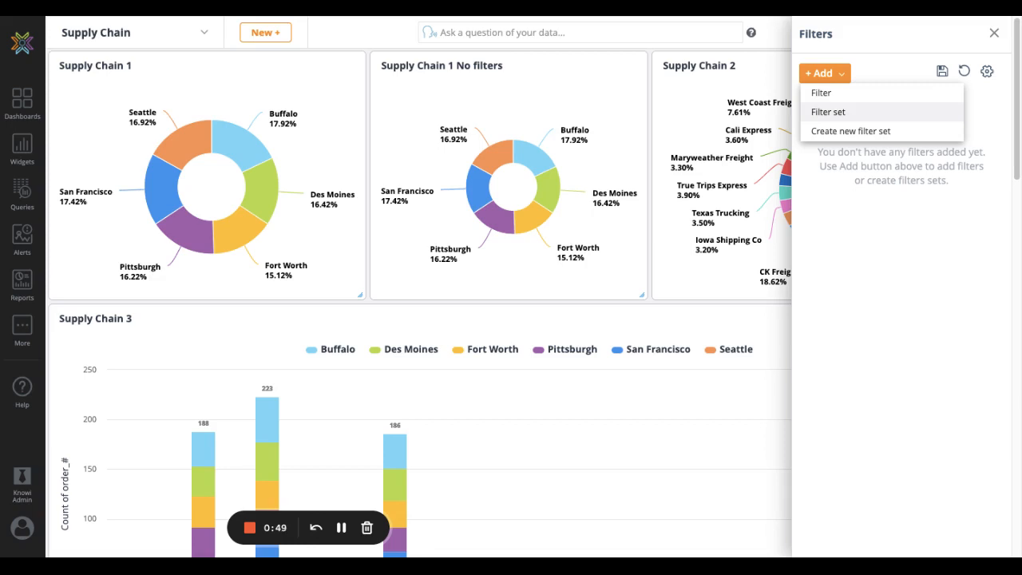
pyautogui.click(834, 95)
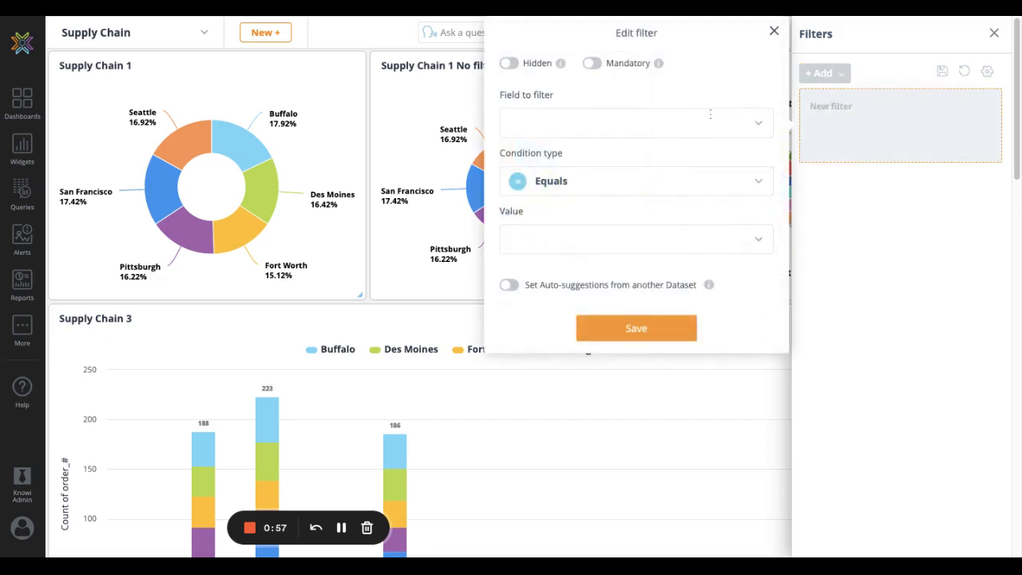
pyautogui.click(556, 122)
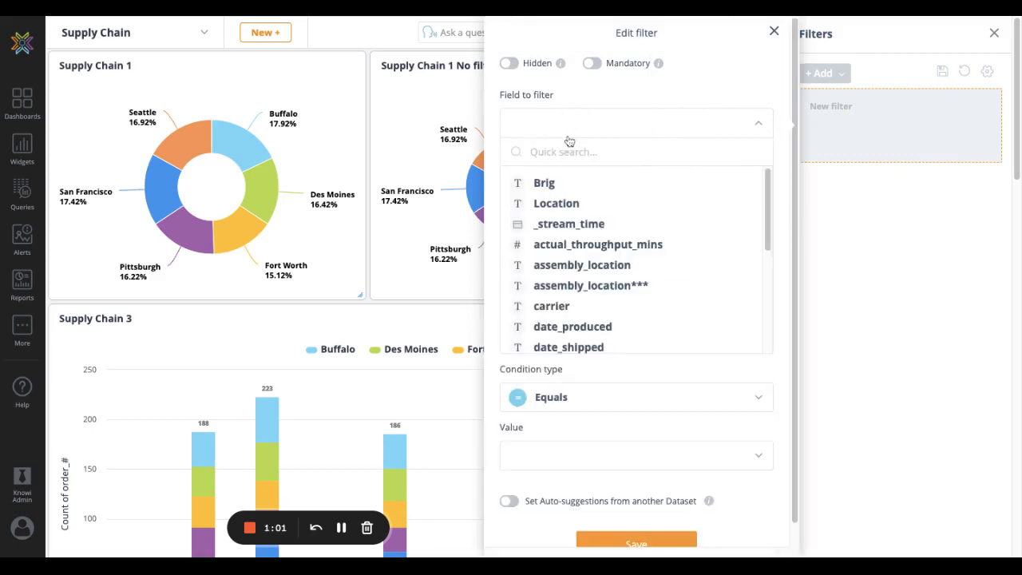
pyautogui.click(562, 264)
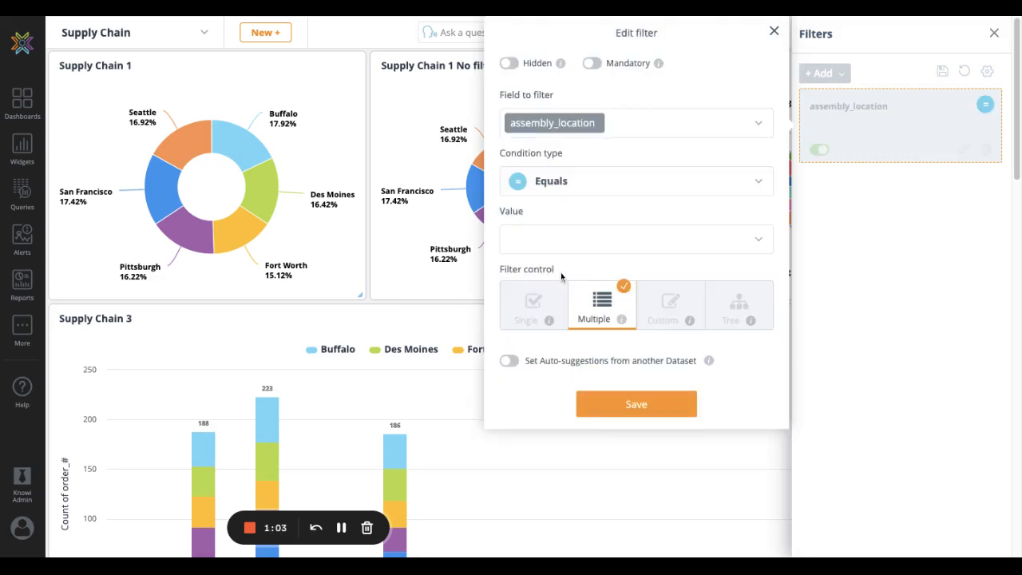
pyautogui.click(557, 182)
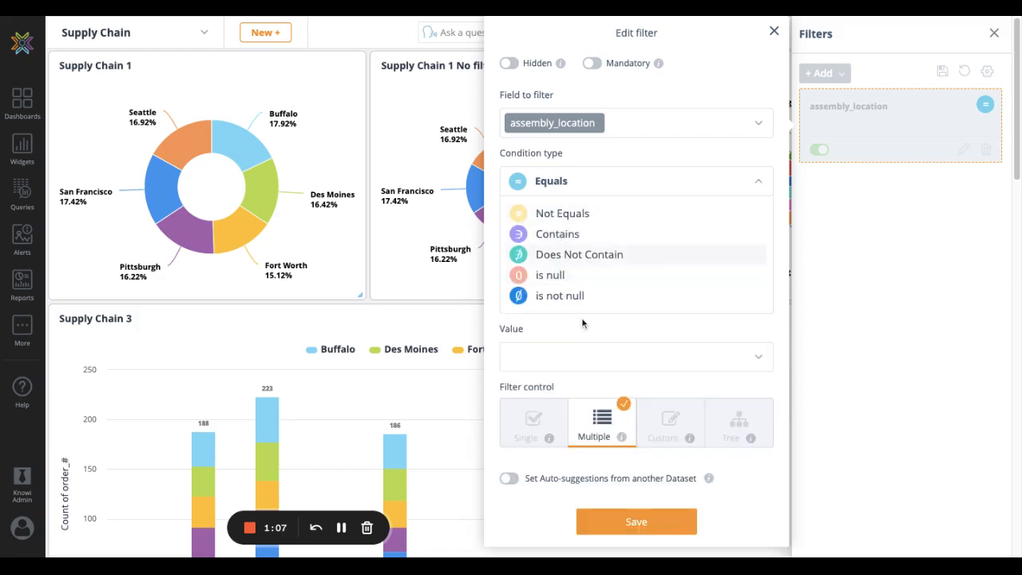
# Switch the filter field to days_delayed and review the condition types offered for a numeric field
pyautogui.click(640, 123)
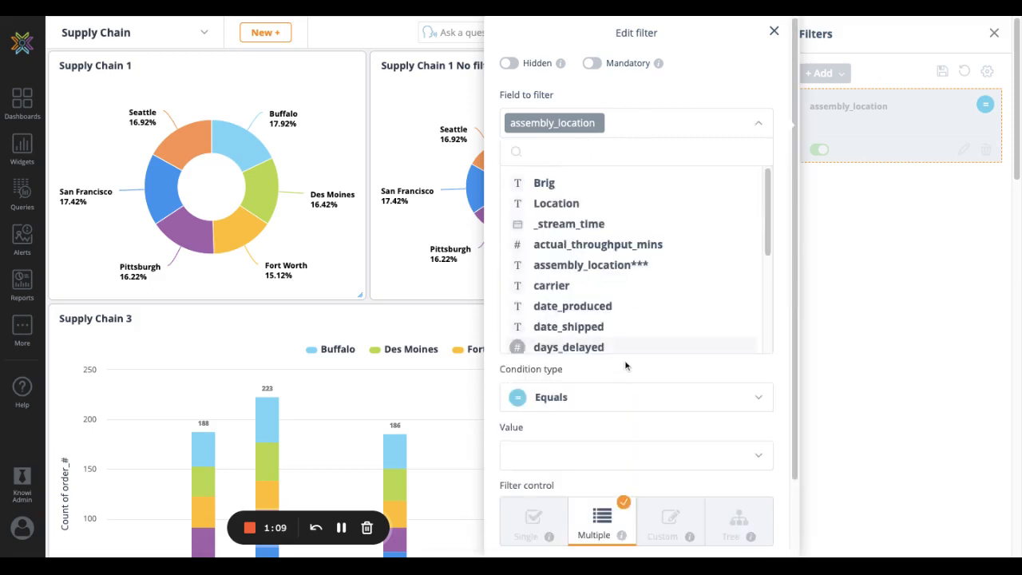
pyautogui.scroll(-1, 624, 360)
pyautogui.click(610, 311)
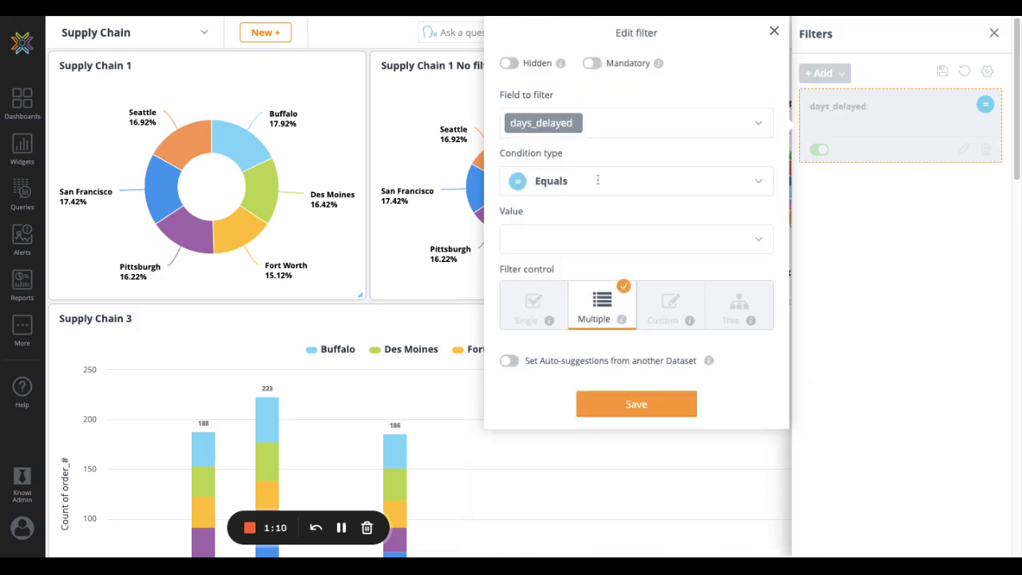
pyautogui.click(598, 181)
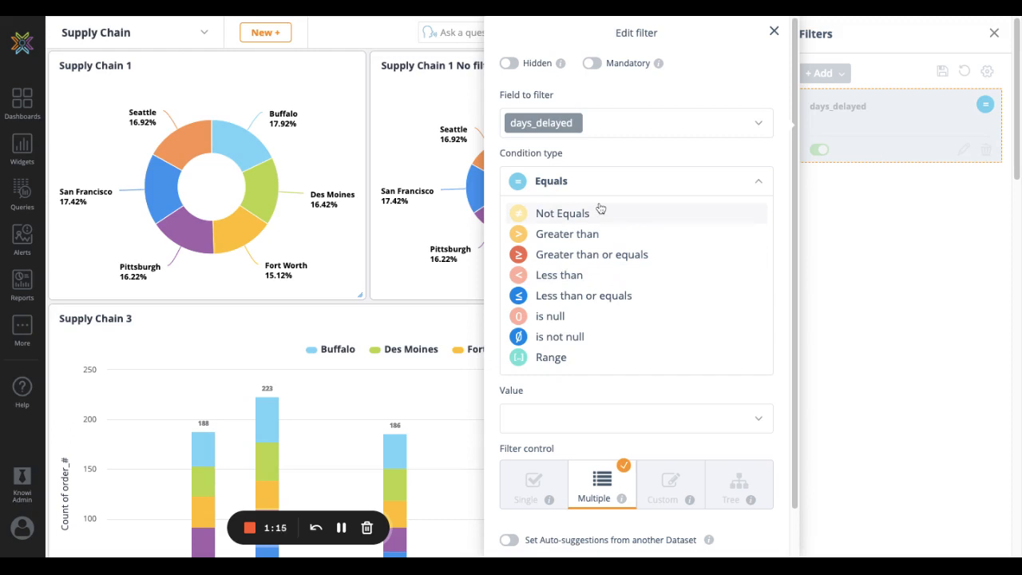
# Switch the filter field to _stream_time and review the condition types and filter controls offered for a date field
pyautogui.click(607, 112)
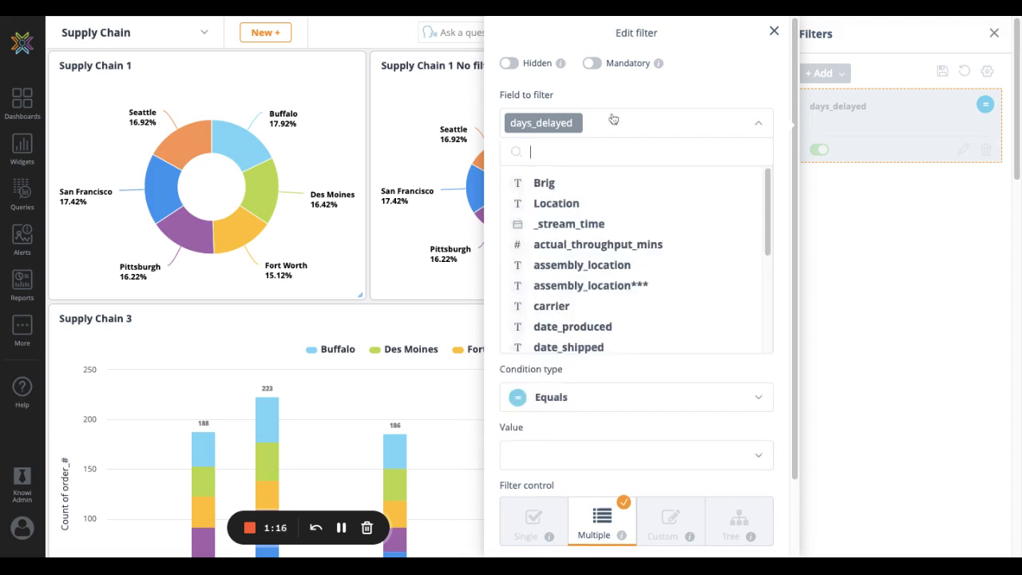
pyautogui.click(571, 225)
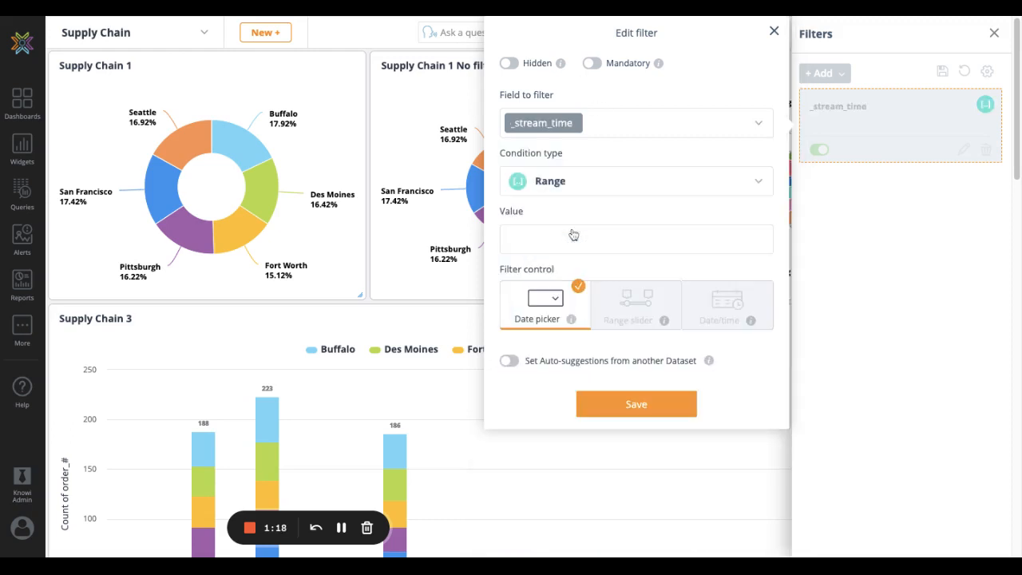
pyautogui.click(576, 188)
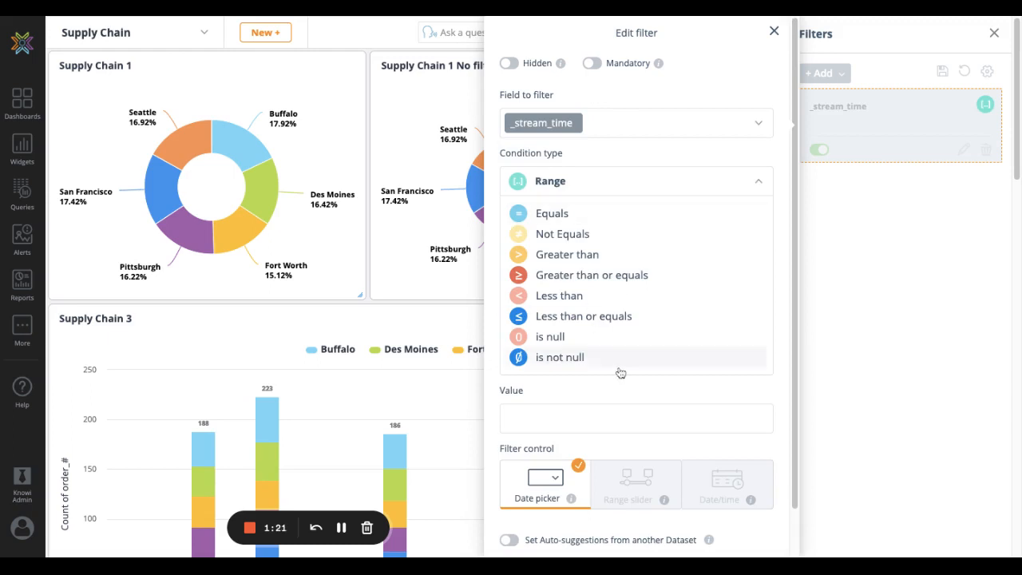
pyautogui.scroll(-2, 620, 373)
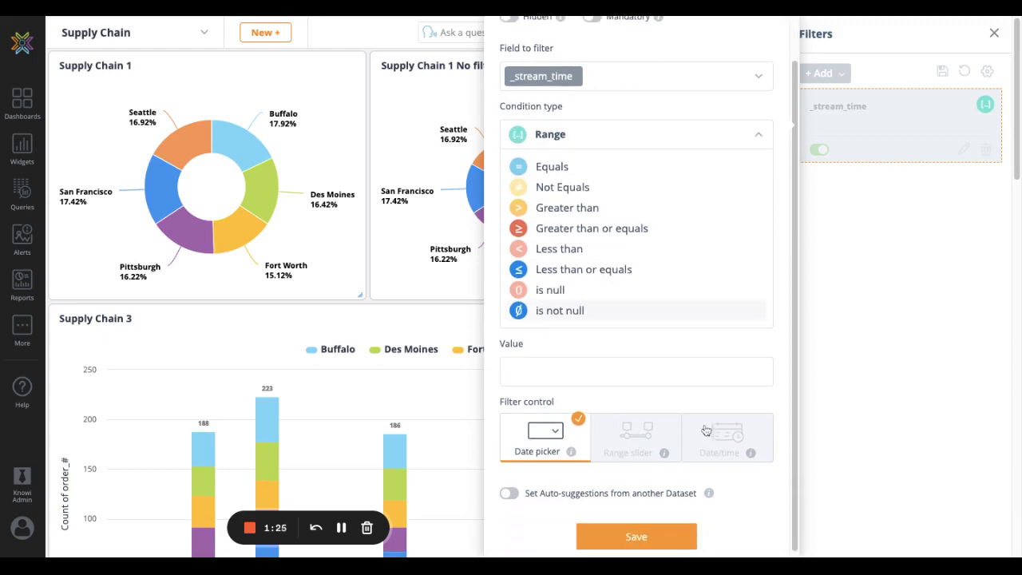
# Set the filter field back to assembly_location and keep its filter control on Multiple after trying Single
pyautogui.click(675, 74)
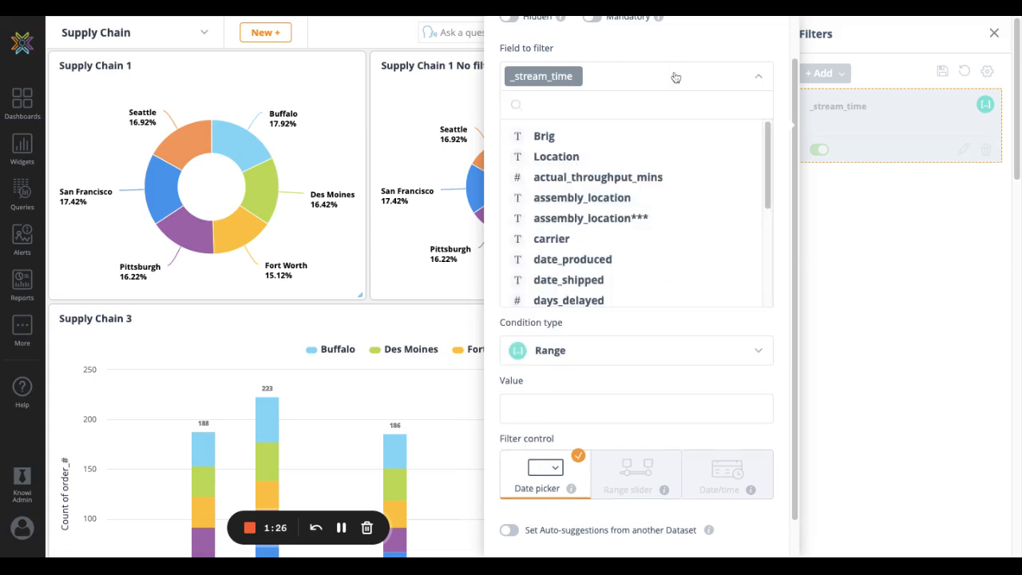
pyautogui.click(643, 199)
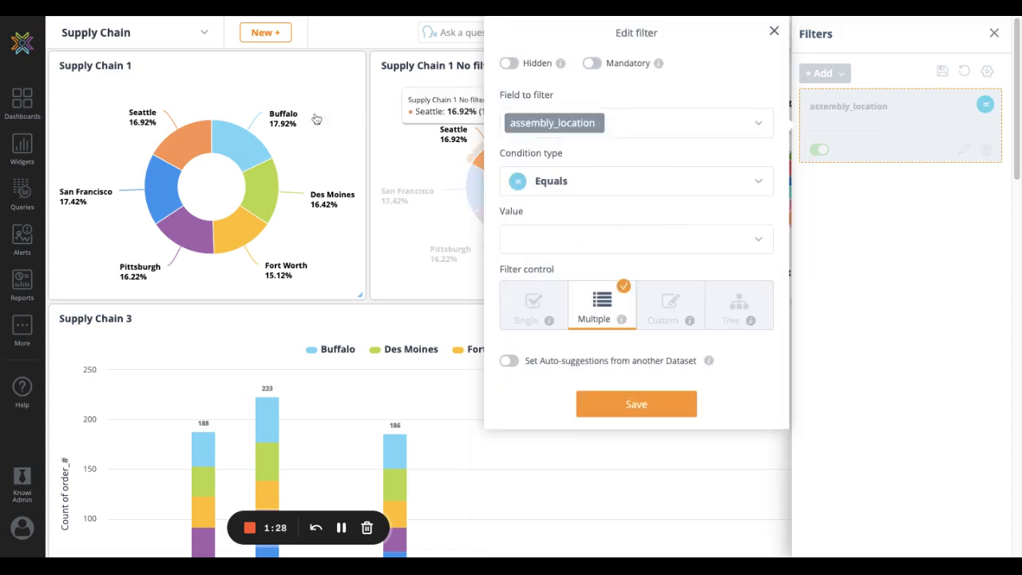
pyautogui.click(528, 311)
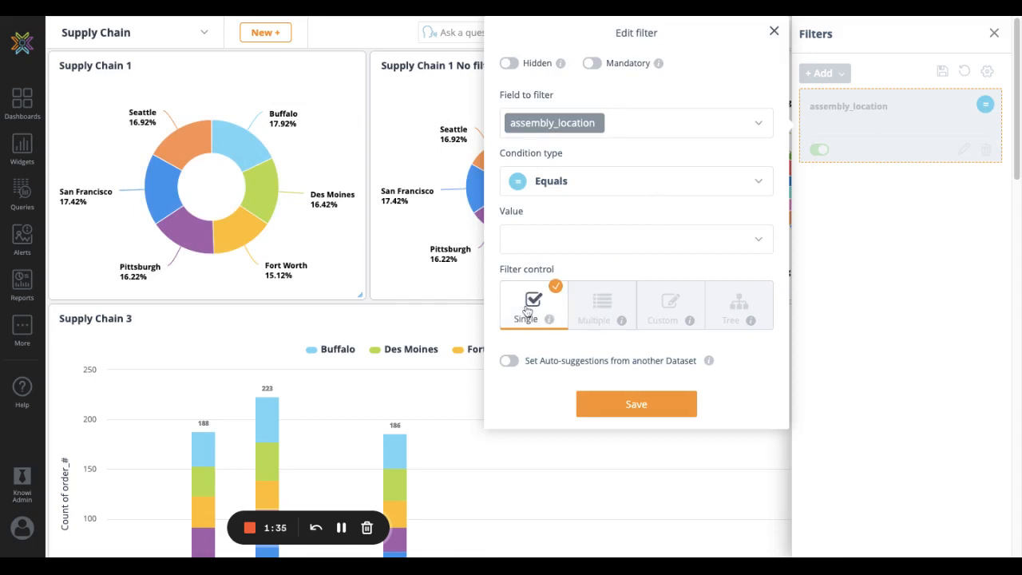
pyautogui.click(592, 300)
# Set the assembly_location filter values to Buffalo, Pittsburgh and Seattle and save the filter
pyautogui.click(577, 238)
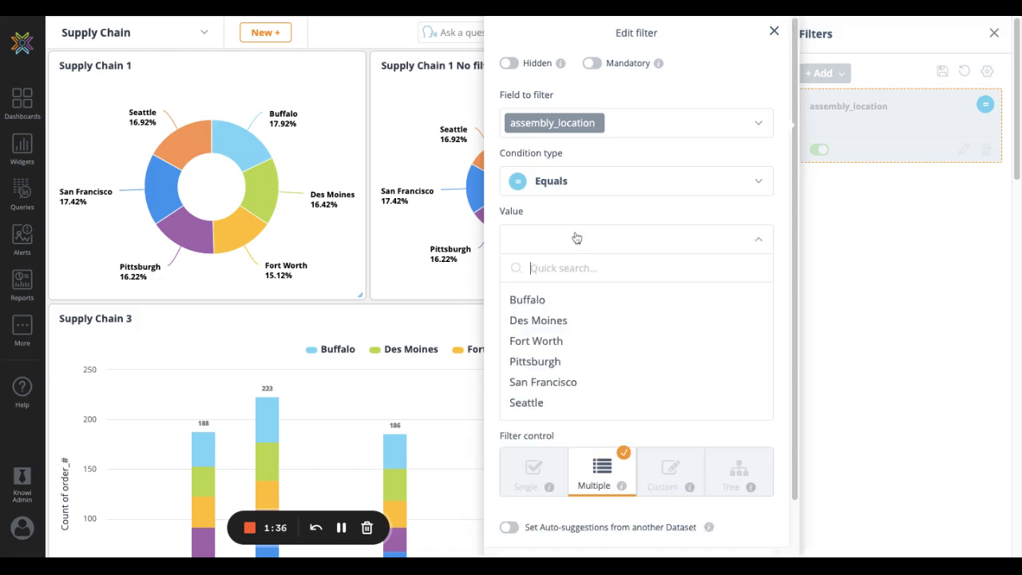
pyautogui.click(548, 300)
pyautogui.click(551, 343)
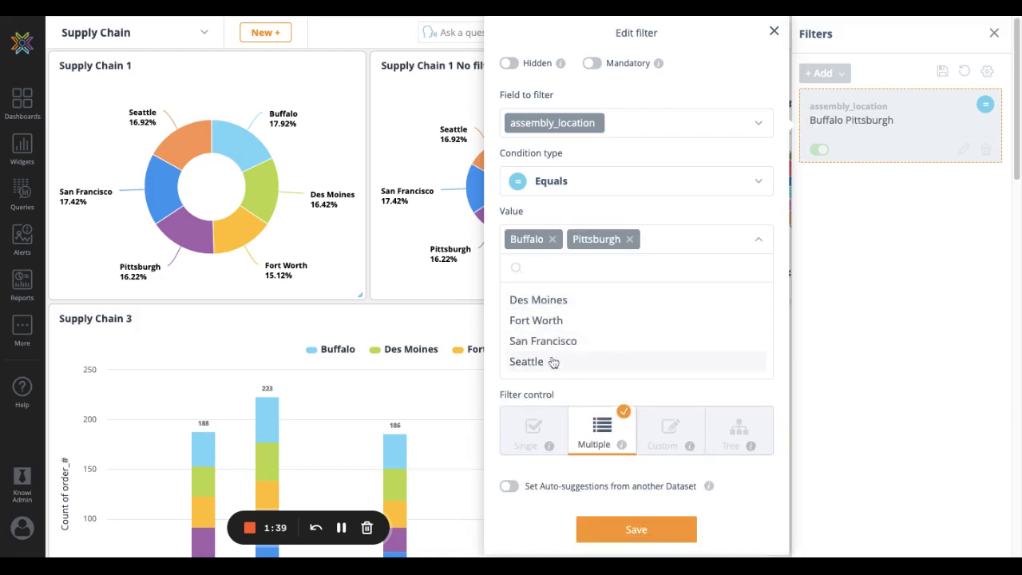
pyautogui.click(553, 362)
pyautogui.click(628, 528)
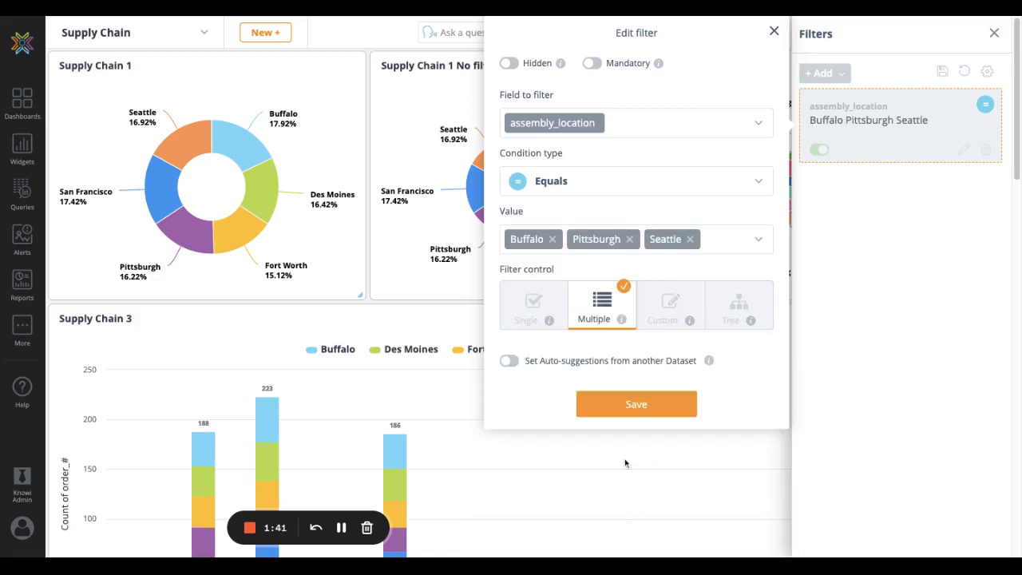
pyautogui.click(637, 405)
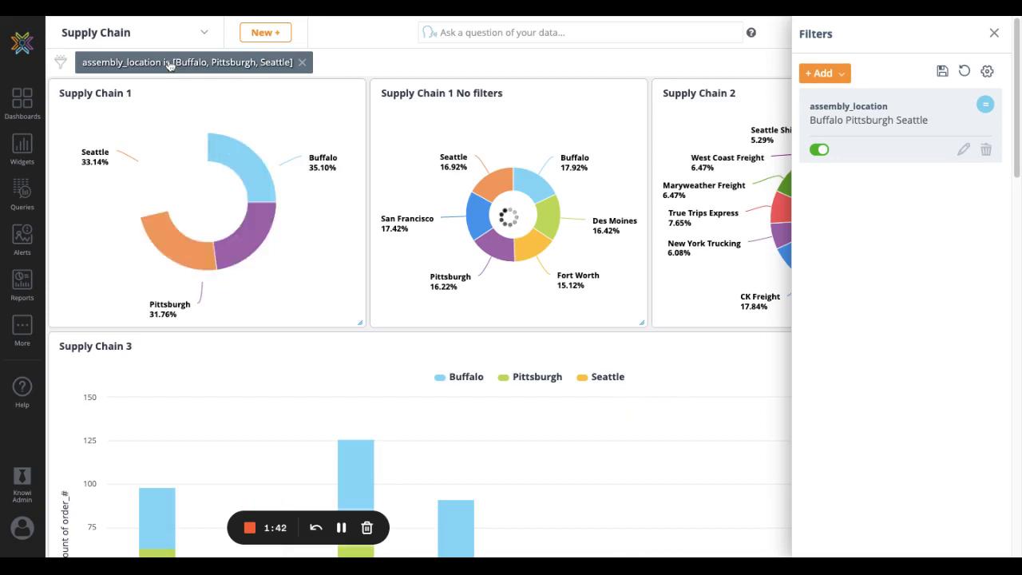
# Replace Seattle with San Francisco in the applied assembly_location filter and apply the change
pyautogui.click(169, 62)
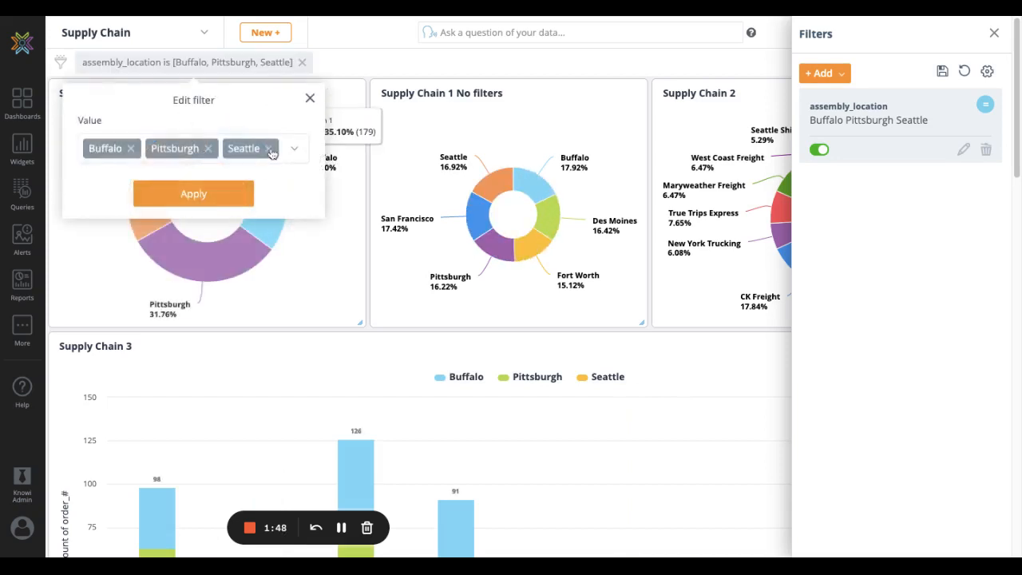
pyautogui.click(267, 148)
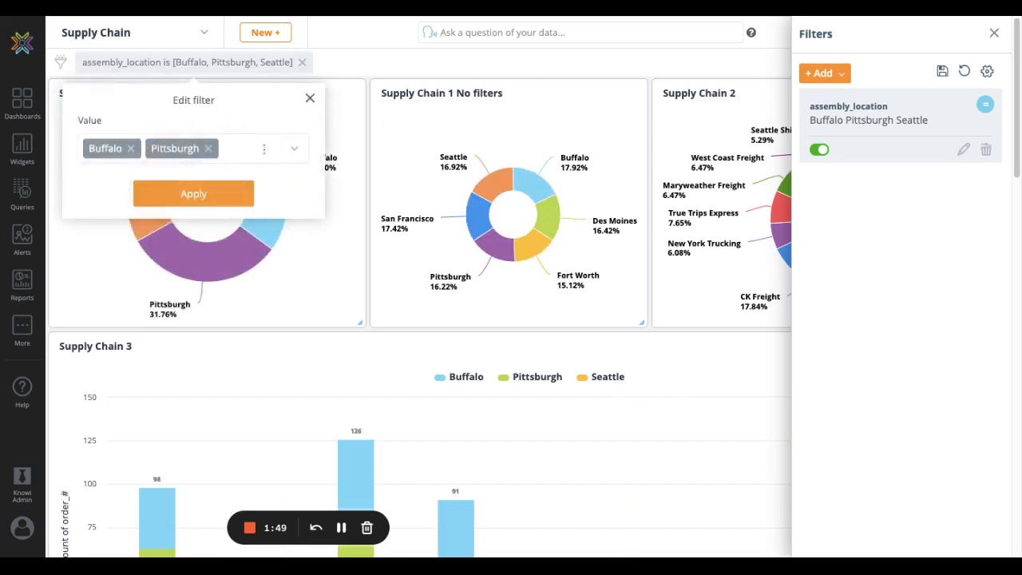
pyautogui.click(244, 148)
pyautogui.click(157, 249)
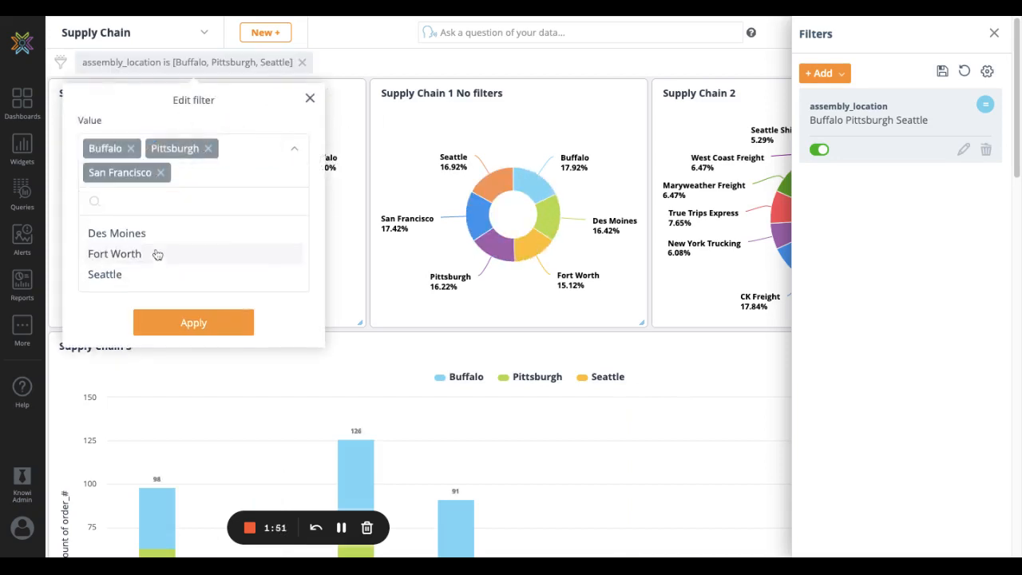
pyautogui.click(207, 314)
pyautogui.click(184, 220)
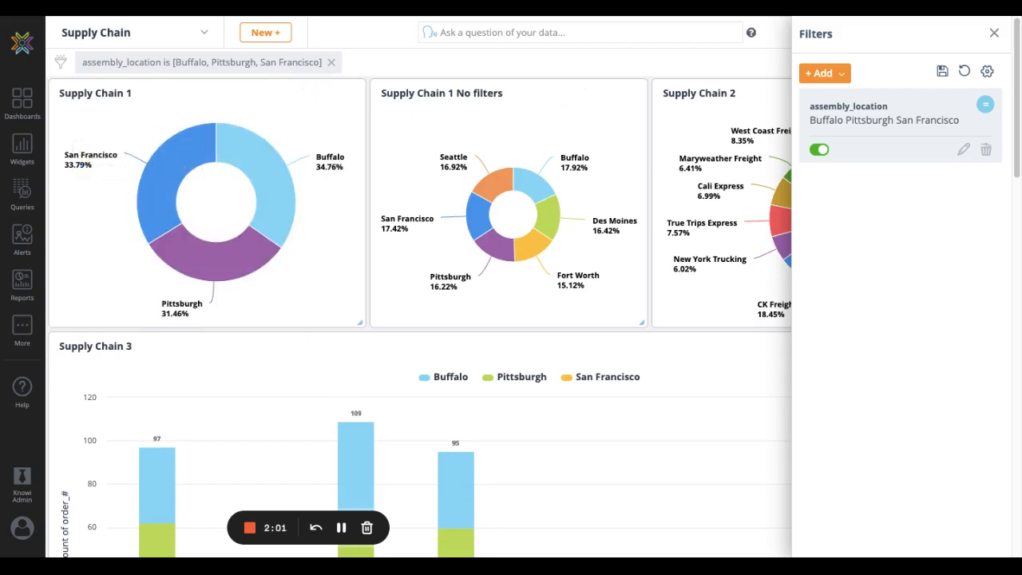
# Save the current filter to the dashboard and close the filter settings
pyautogui.moveTo(711, 206)
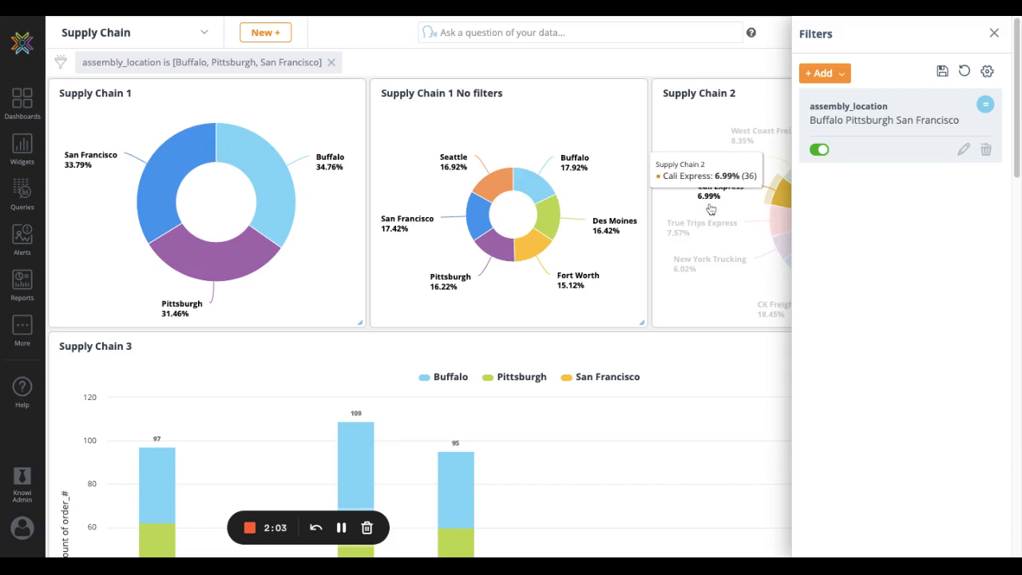
pyautogui.click(942, 72)
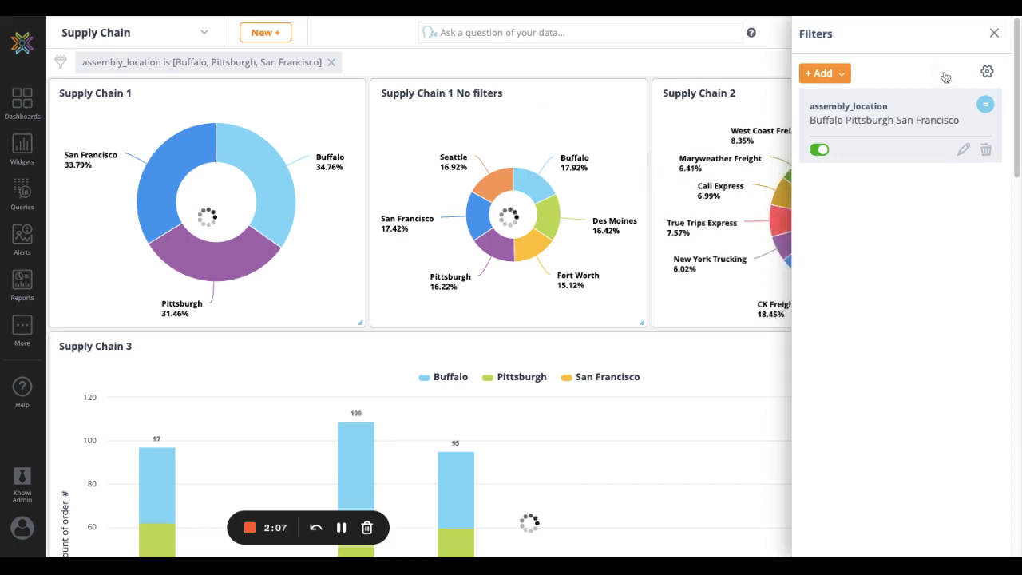
pyautogui.click(995, 35)
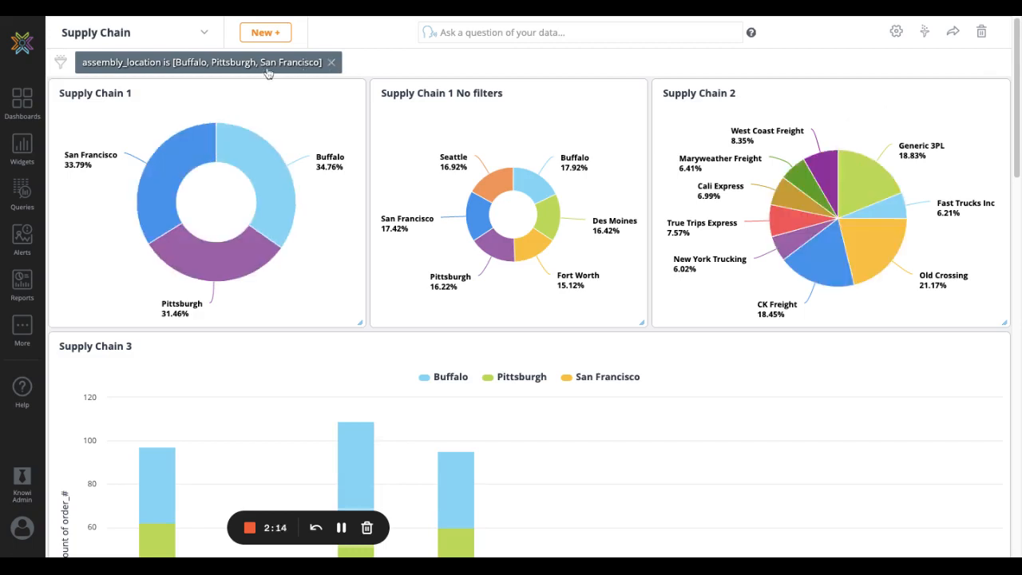
# Remove Buffalo, Pittsburgh and San Francisco from the assembly_location filter and apply it with no values
pyautogui.click(268, 71)
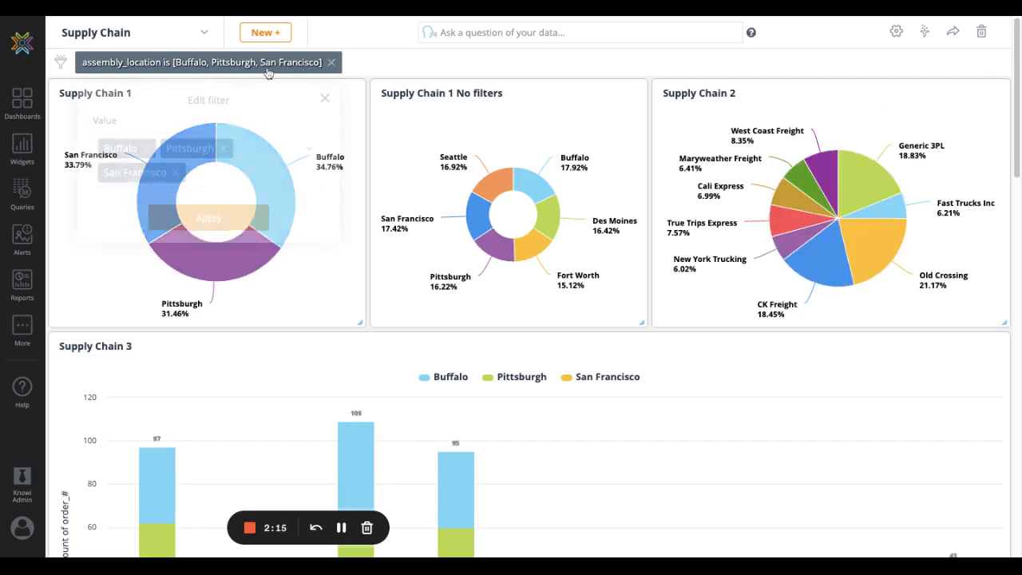
pyautogui.click(146, 149)
pyautogui.click(160, 150)
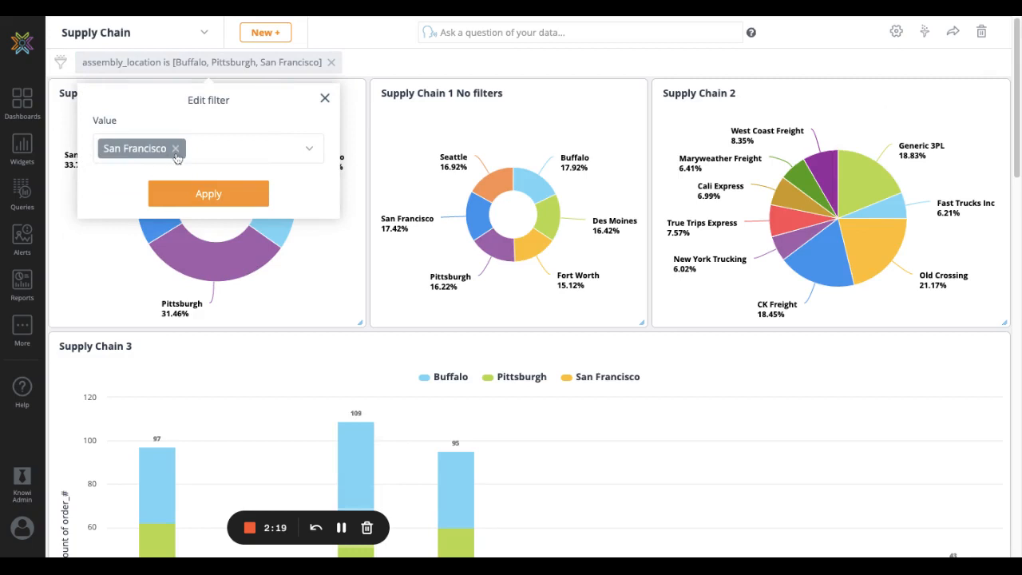
pyautogui.click(177, 150)
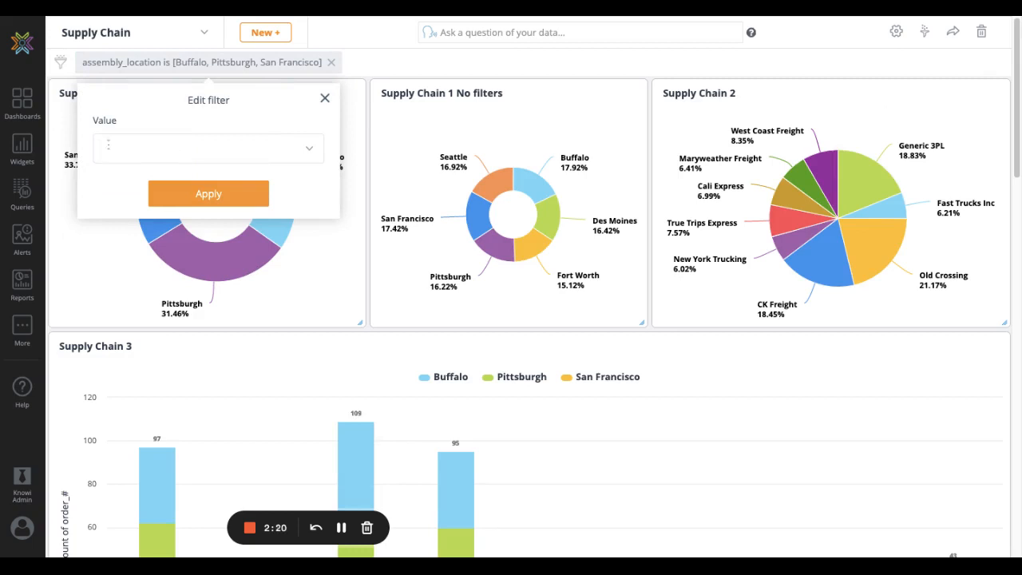
pyautogui.click(209, 193)
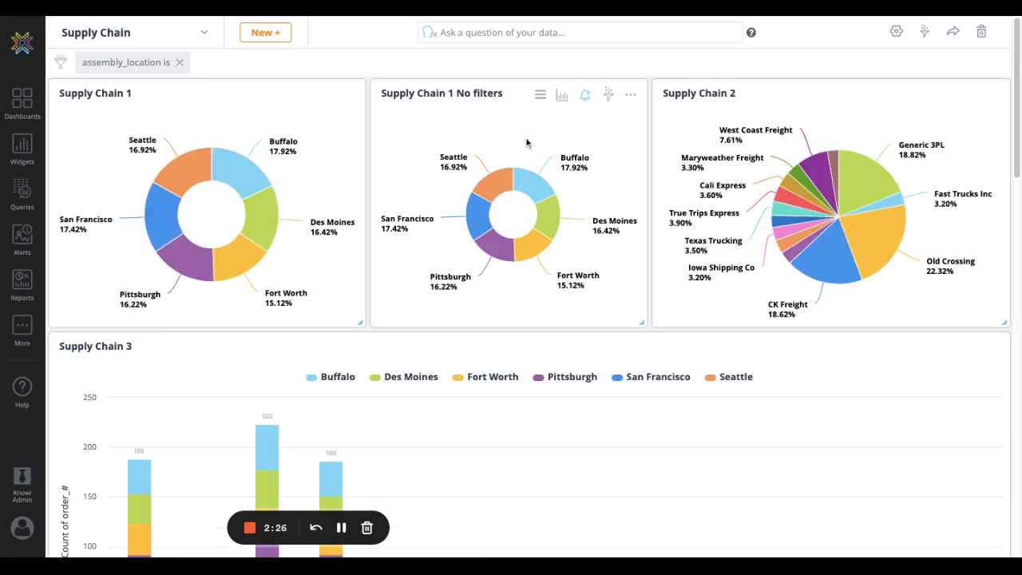
# Examine the fields used by the Supply Chain 1 No filters widget in its analysis view, and return to the dashboard
pyautogui.click(560, 95)
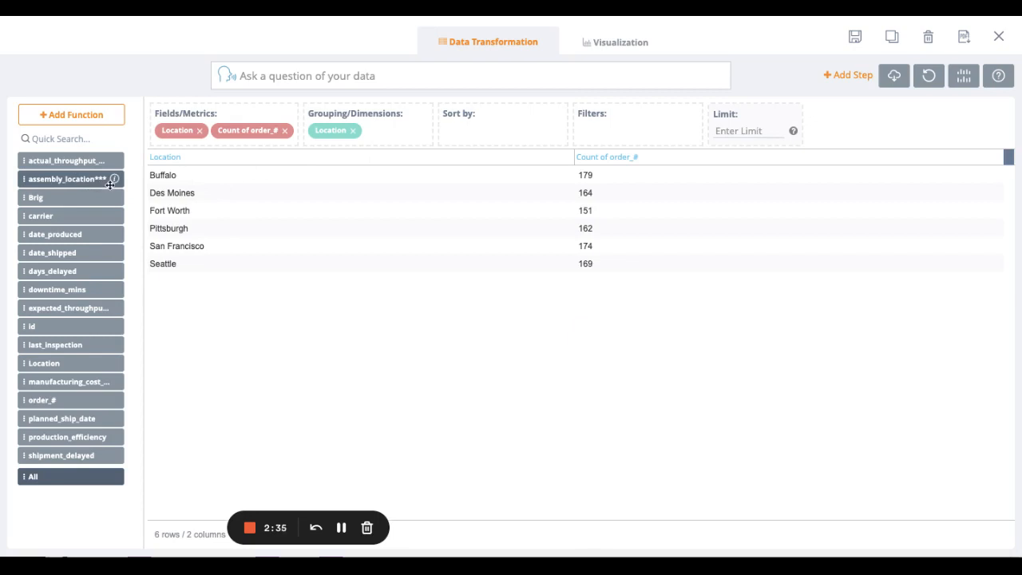
pyautogui.click(1000, 39)
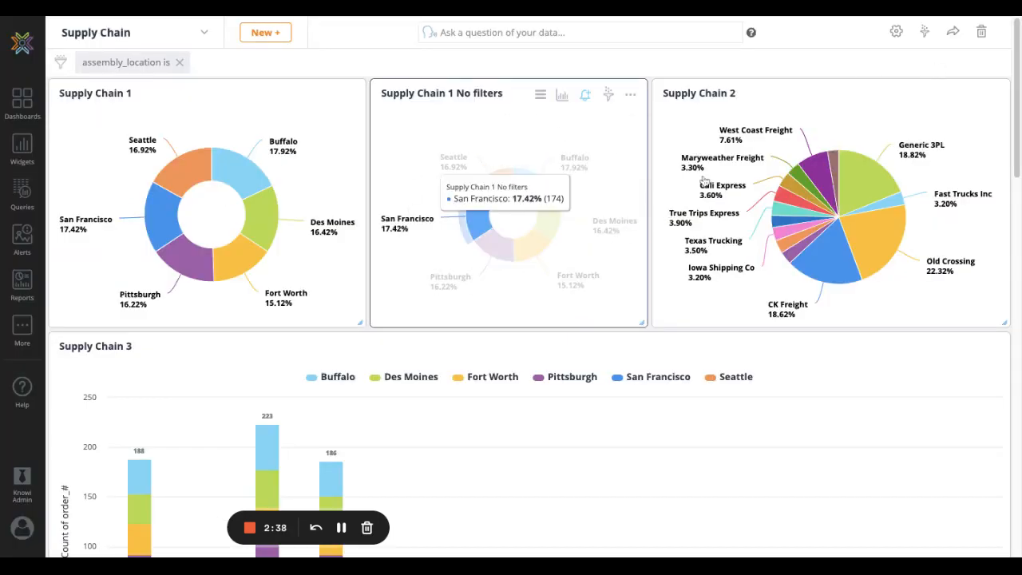
# Set the assembly_location filter to hidden and select Buffalo, Pittsburgh and San Francisco as its values
pyautogui.click(924, 32)
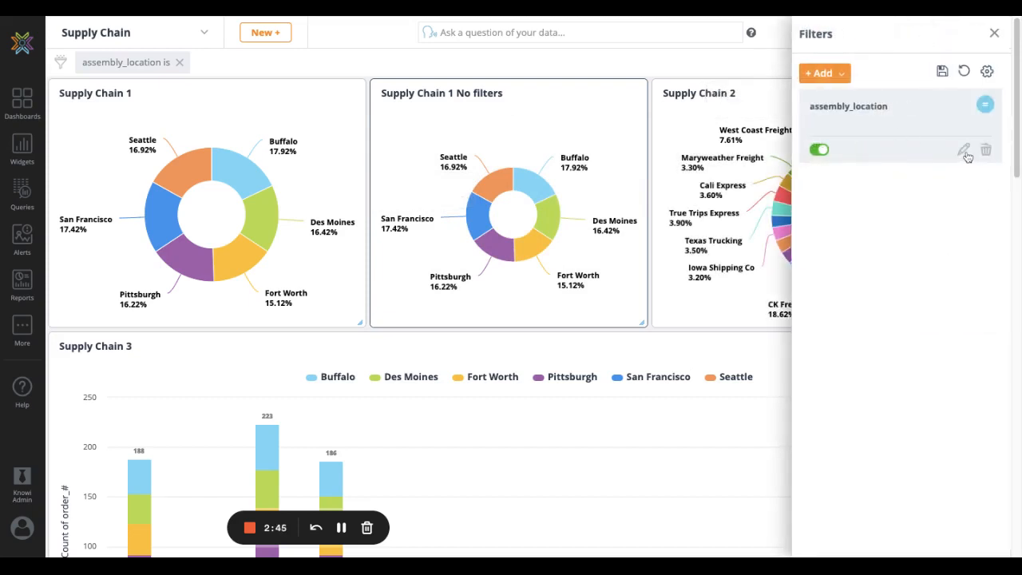
pyautogui.click(966, 154)
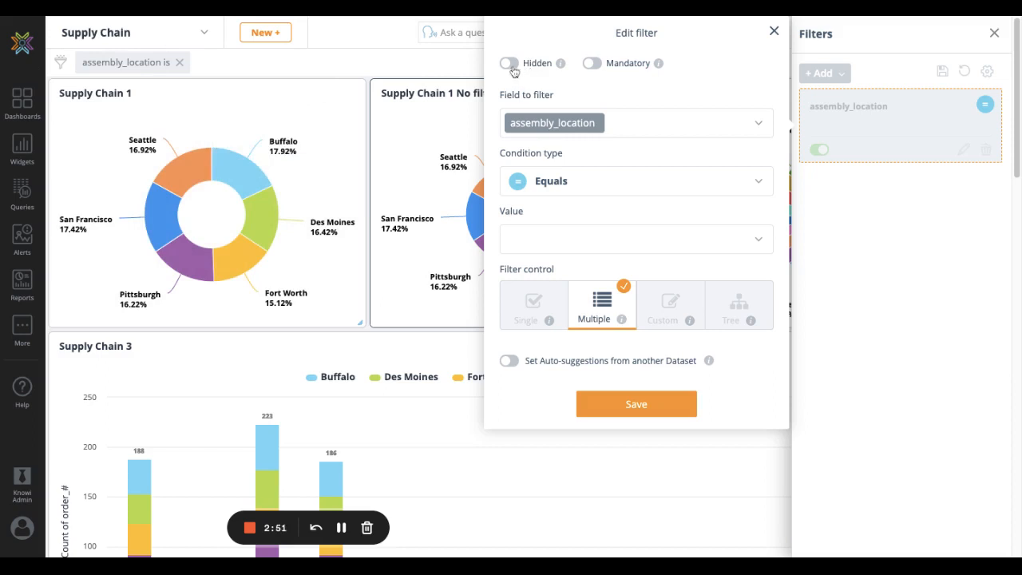
pyautogui.click(575, 242)
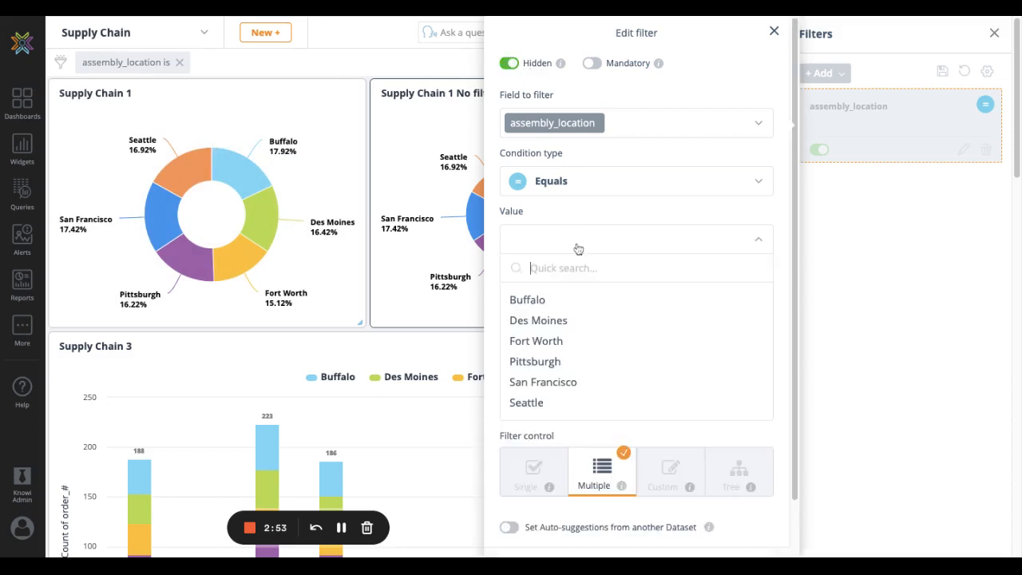
pyautogui.click(566, 301)
pyautogui.click(567, 342)
pyautogui.click(566, 349)
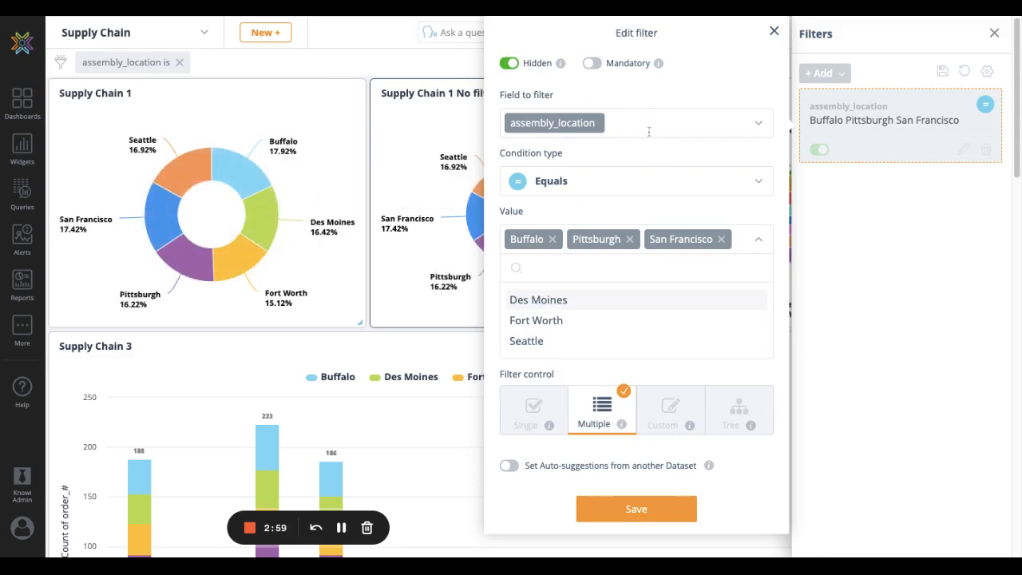
# Make the assembly_location filter mandatory with a required value, then save it to the dashboard and close the filter settings
pyautogui.click(593, 66)
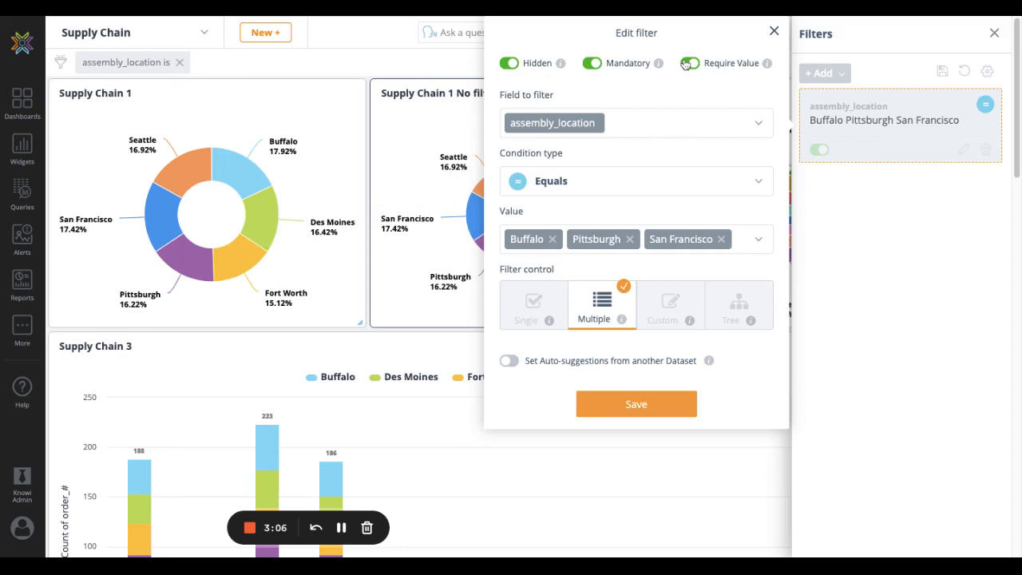
pyautogui.click(637, 405)
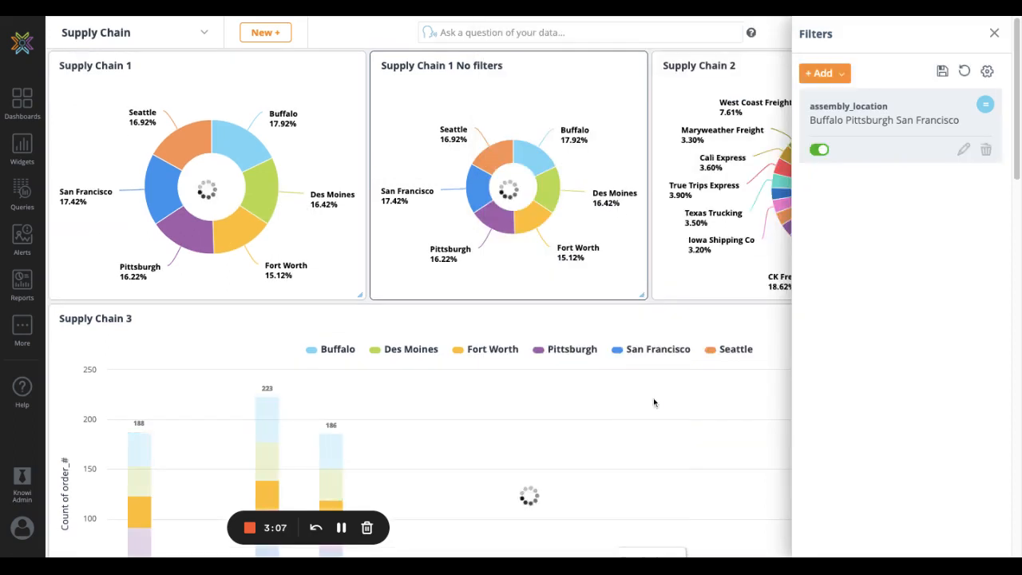
pyautogui.click(944, 73)
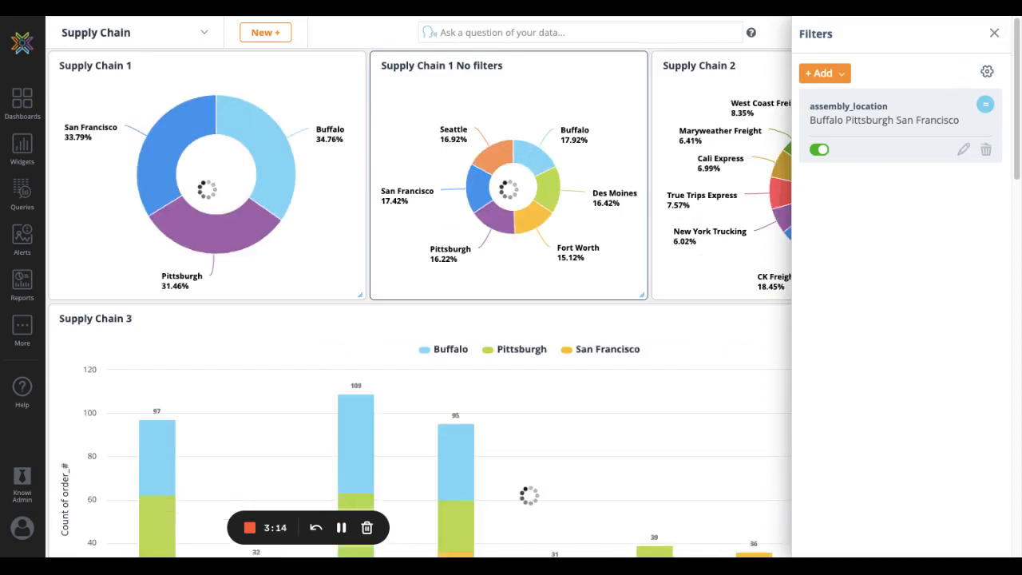
pyautogui.click(994, 33)
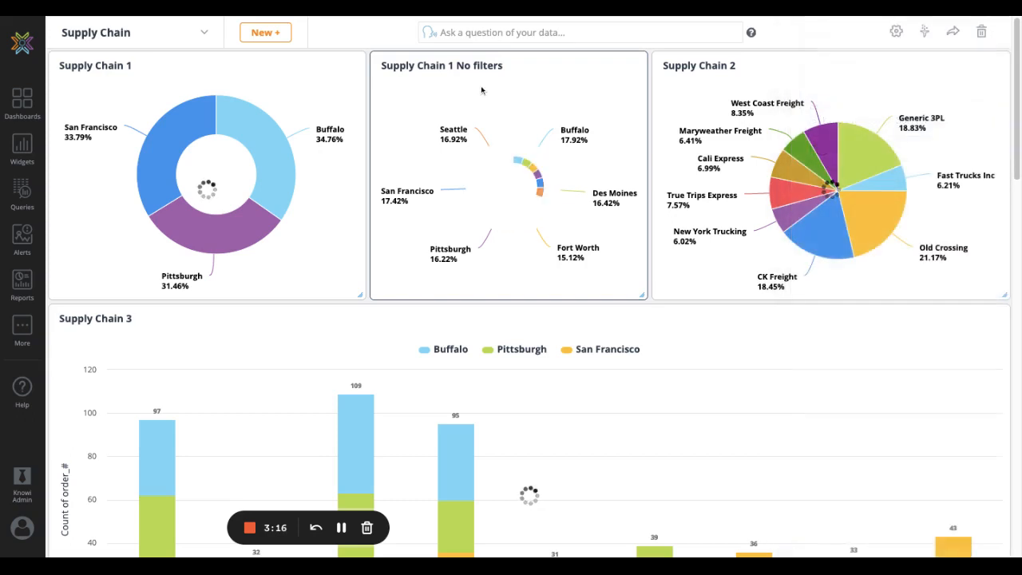